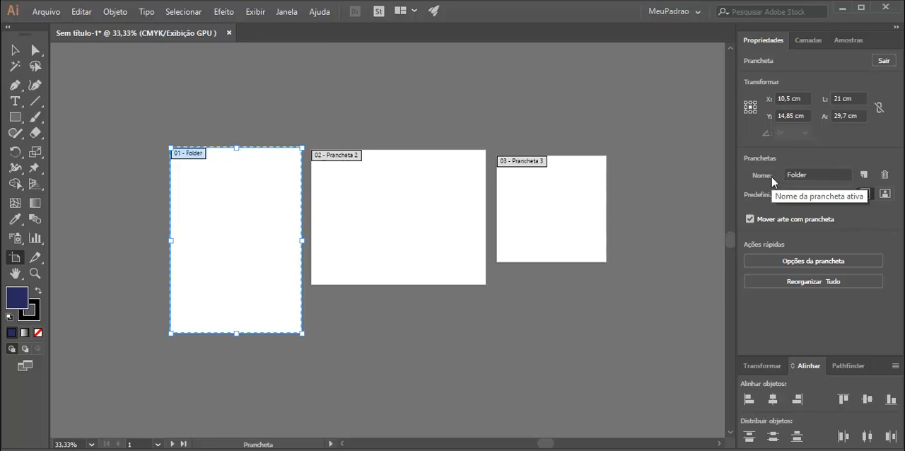
Rename the second artboard to "Catao Visitas".
left_click(450, 224)
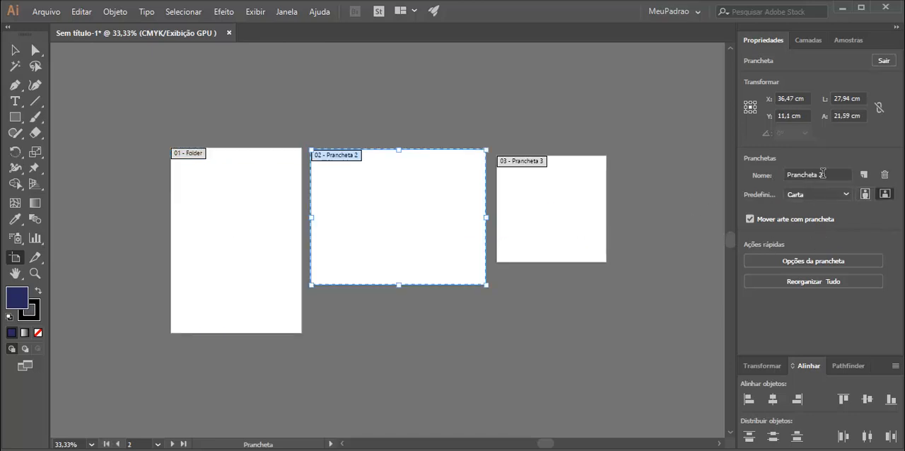
left_click_drag(824, 175, 736, 173)
type("Catao Visitas")
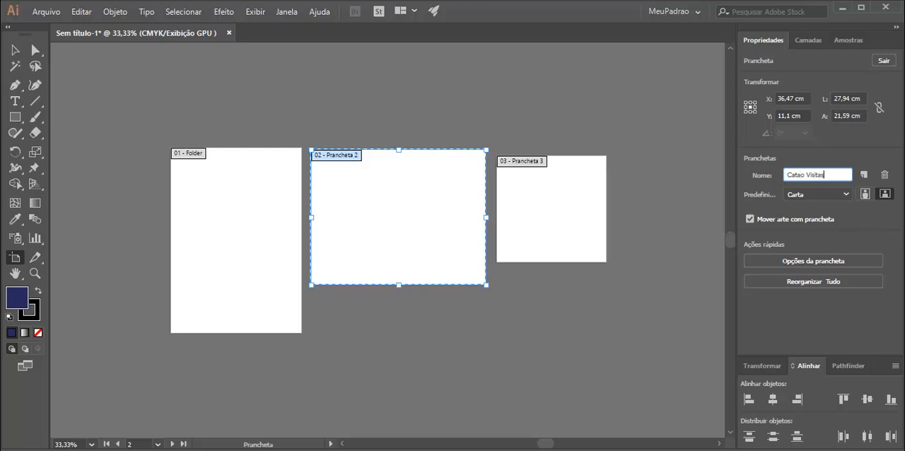
key("Return")
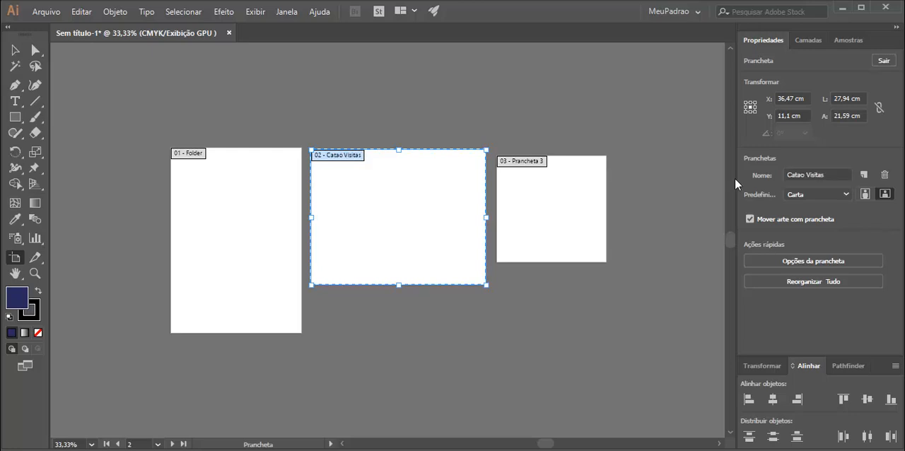
Rename the third artboard to "Convite".
left_click(570, 194)
left_click_drag(832, 170, 690, 203)
type("Convite")
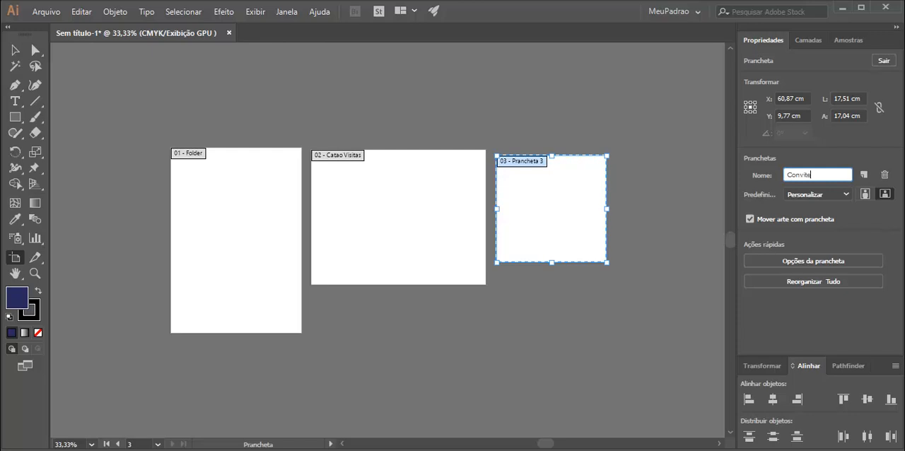
key("Return")
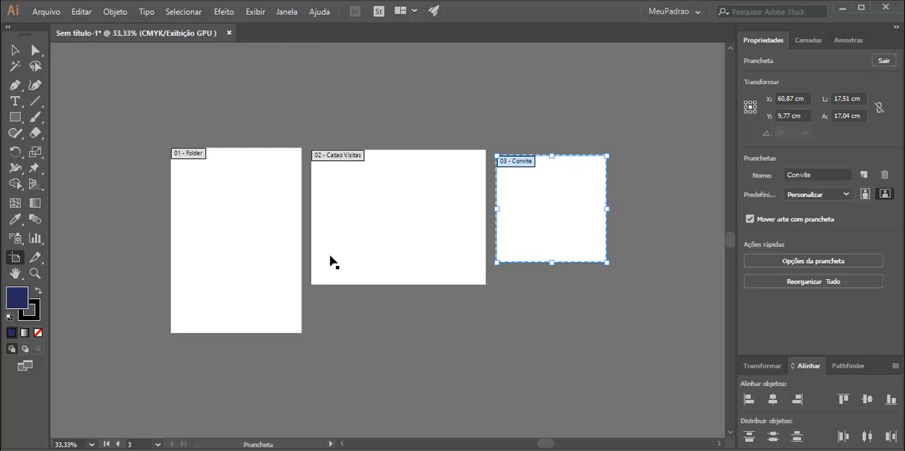
Select each artboard in turn to review its properties.
left_click(256, 219)
left_click(355, 204)
left_click(513, 212)
left_click(423, 208)
left_click(245, 209)
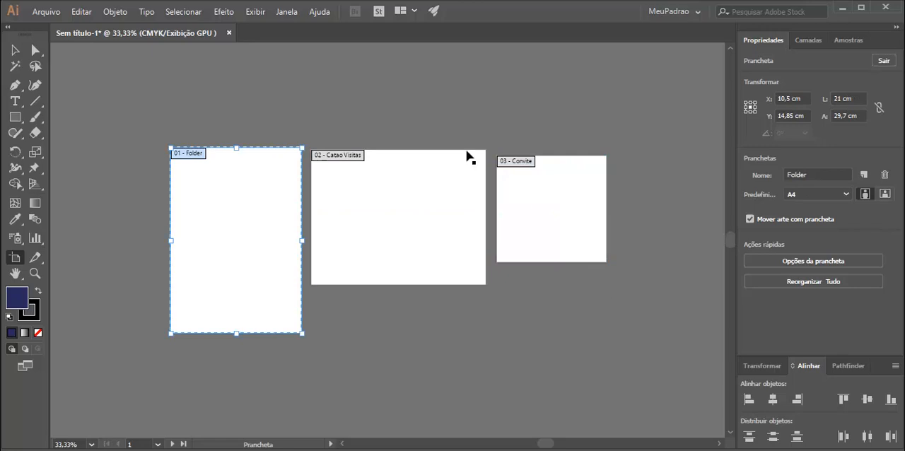
Open the Artboards panel, step through the listed artboards, and close the panel.
left_click(282, 17)
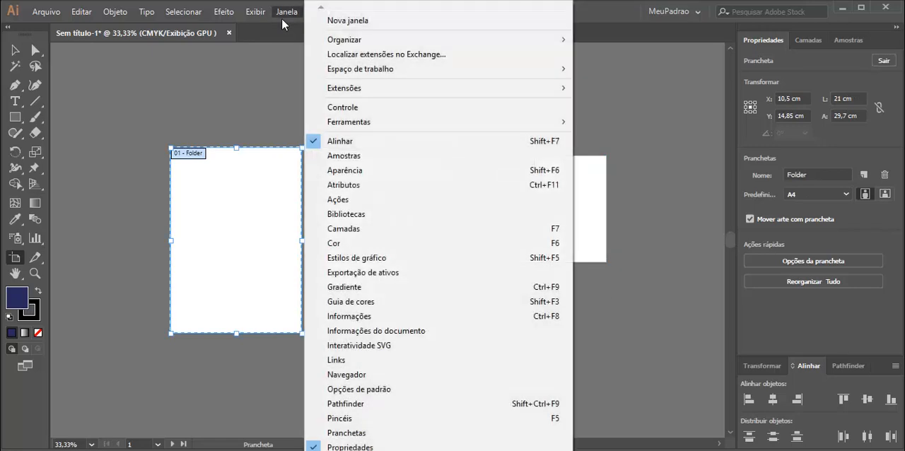
left_click(380, 433)
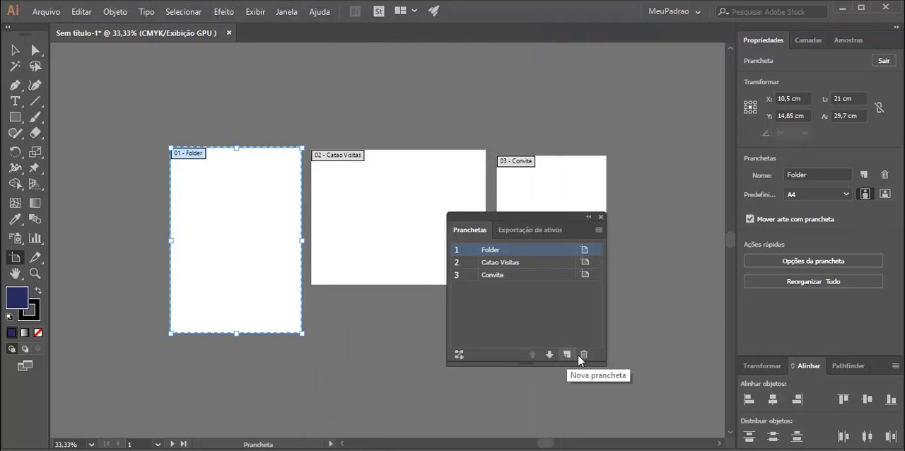
left_click(511, 261)
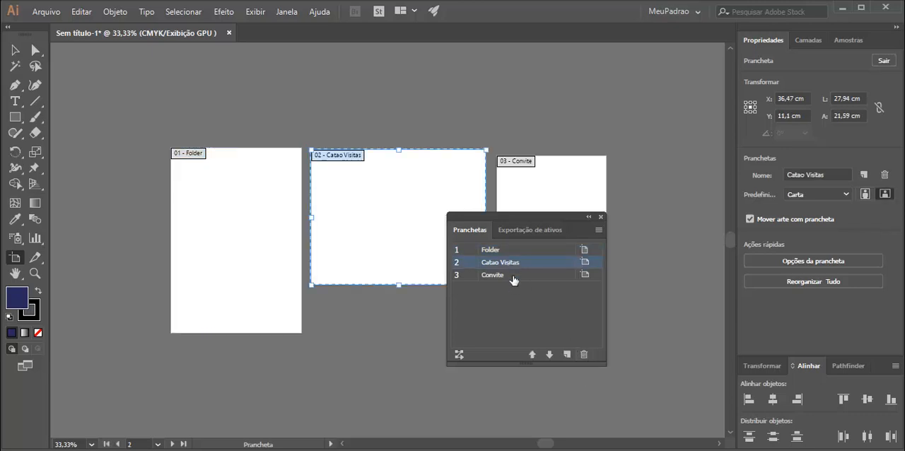
left_click(510, 275)
left_click(501, 266)
left_click(488, 250)
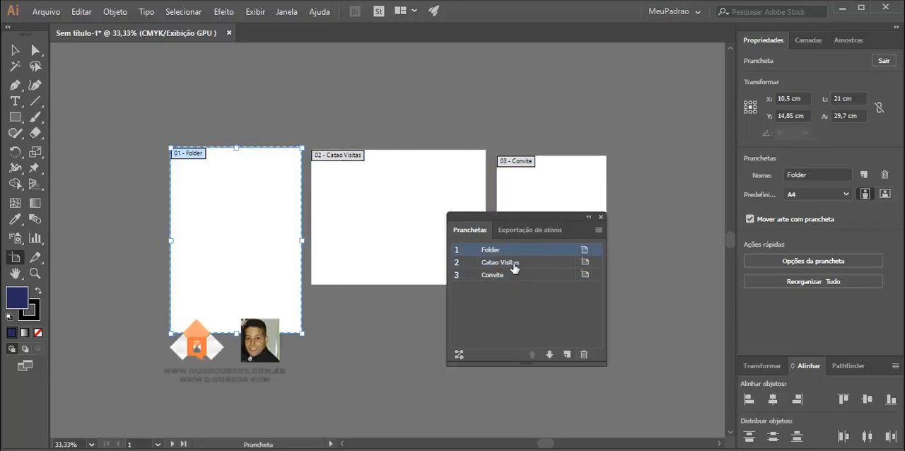
left_click(512, 263)
left_click(518, 274)
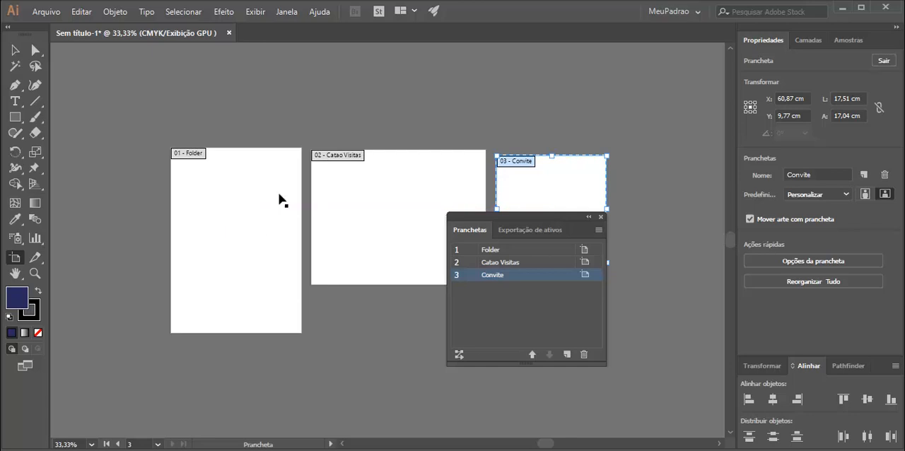
left_click(601, 217)
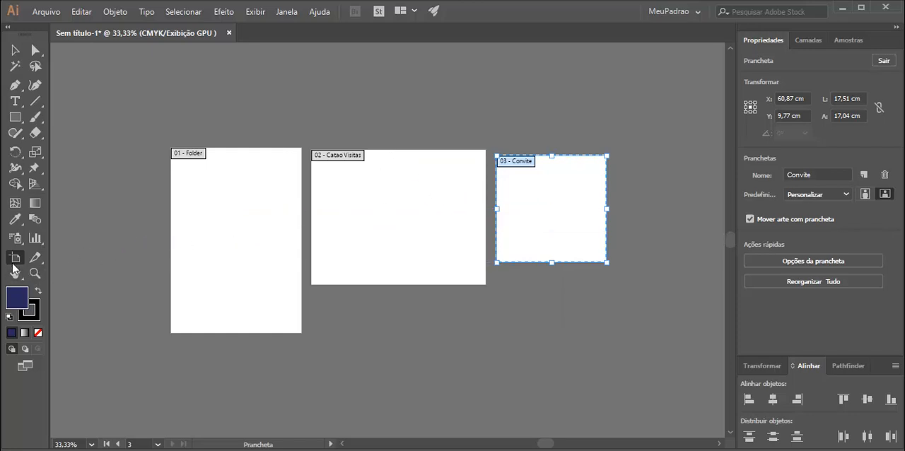
Delete the Catao Visitas and Convite artboards, keeping only the Folder artboard.
left_click(173, 248)
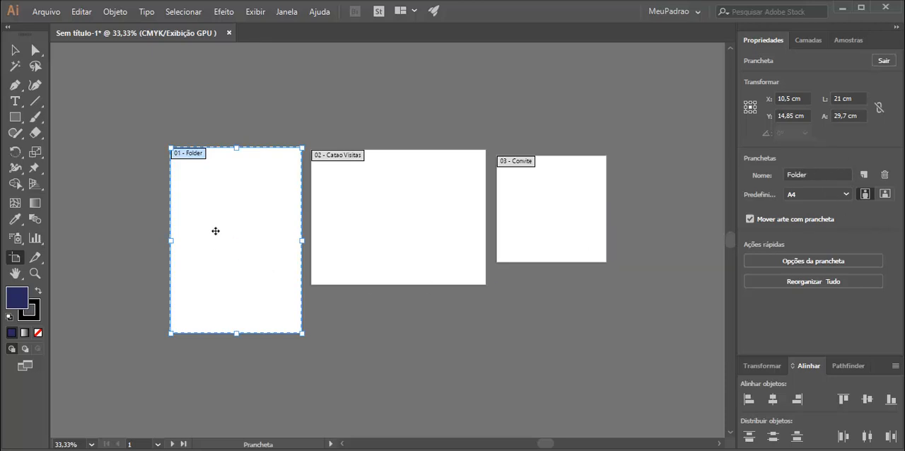
left_click(363, 209)
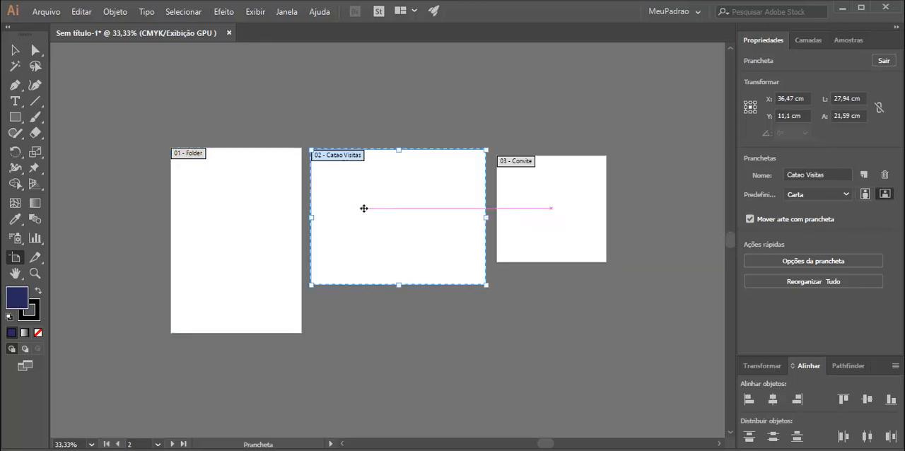
key("Delete")
left_click(530, 204)
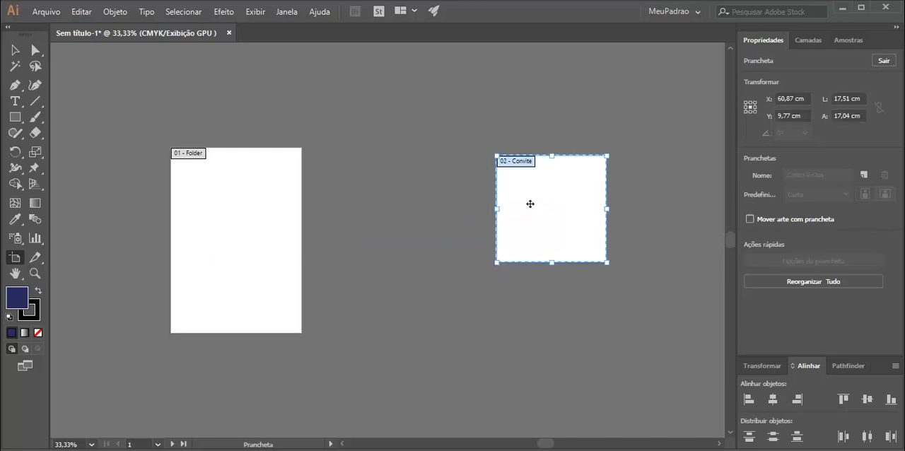
key("Delete")
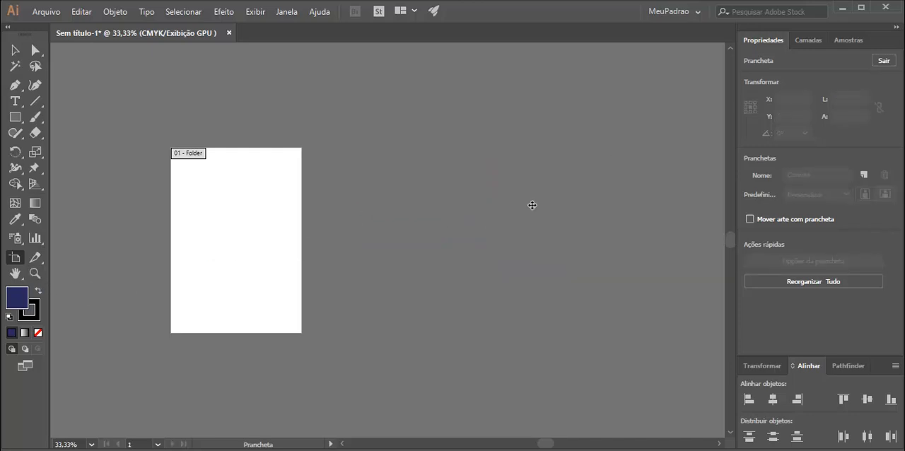
Draw a rectangle about 13.6 × 11 cm near the top of the Folder artboard.
left_click(242, 242)
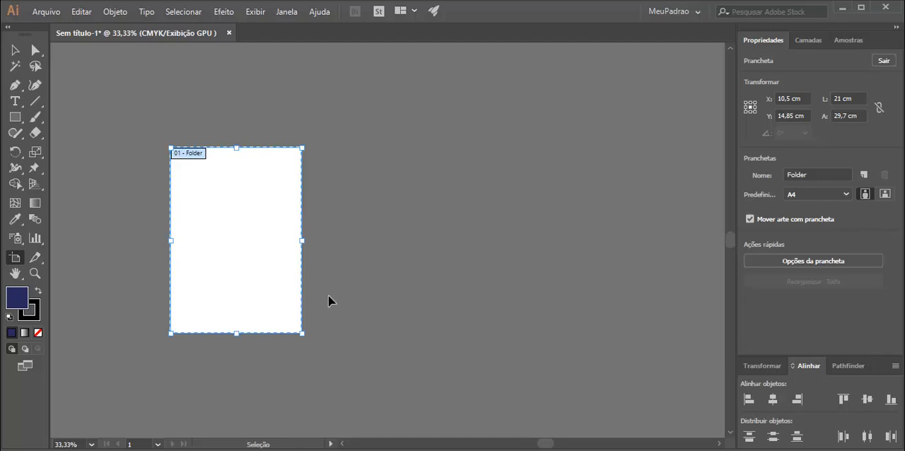
key("ctrl+0")
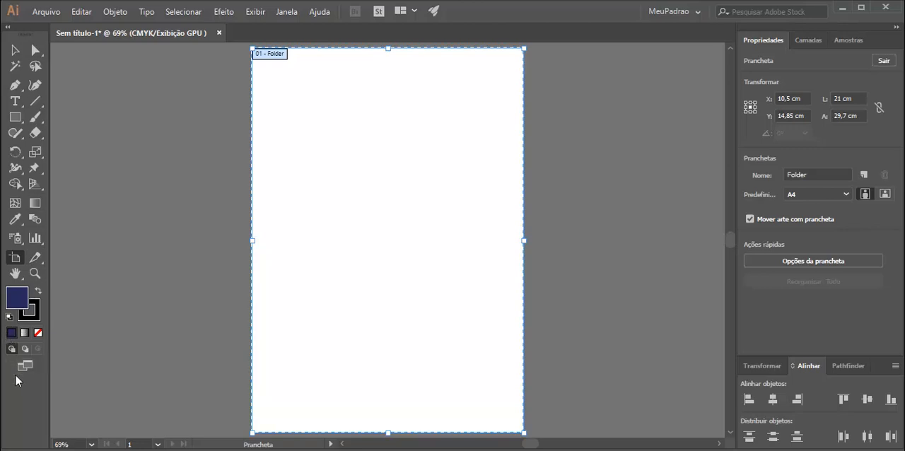
left_click(15, 117)
left_click_drag(290, 83, 467, 227)
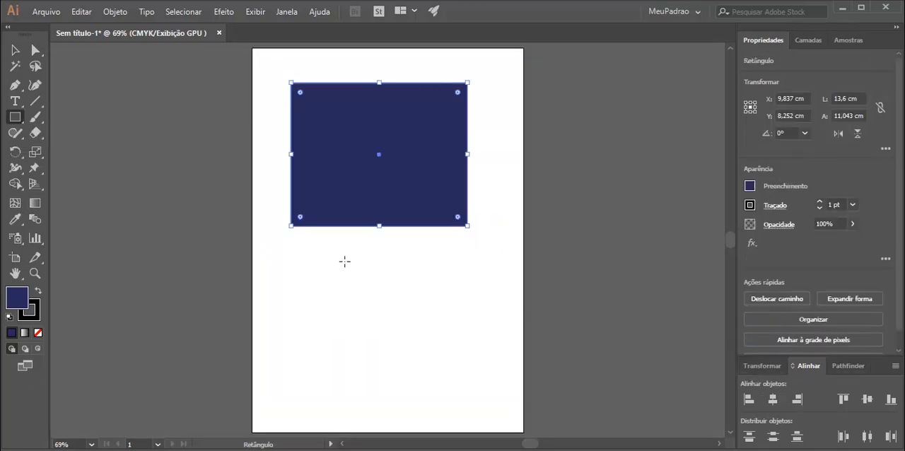
left_click(16, 50)
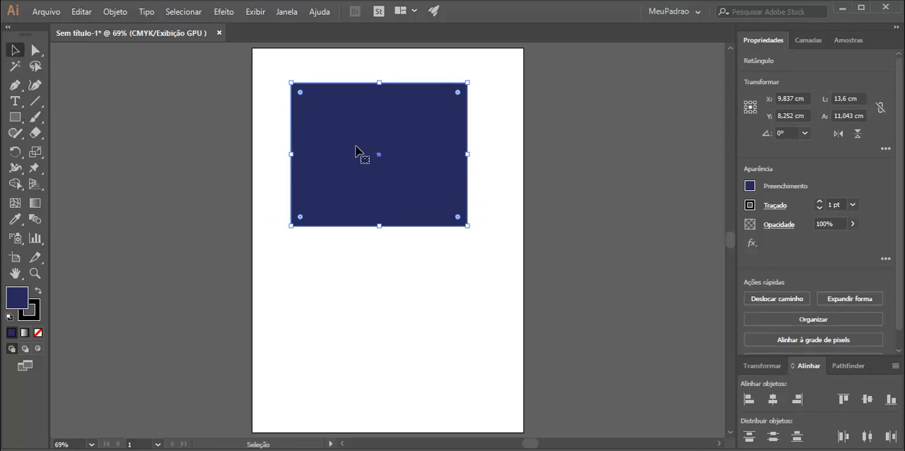
Move the rectangle slightly down and to the right on the artboard.
left_click_drag(356, 151, 364, 214)
left_click_drag(348, 254, 339, 174)
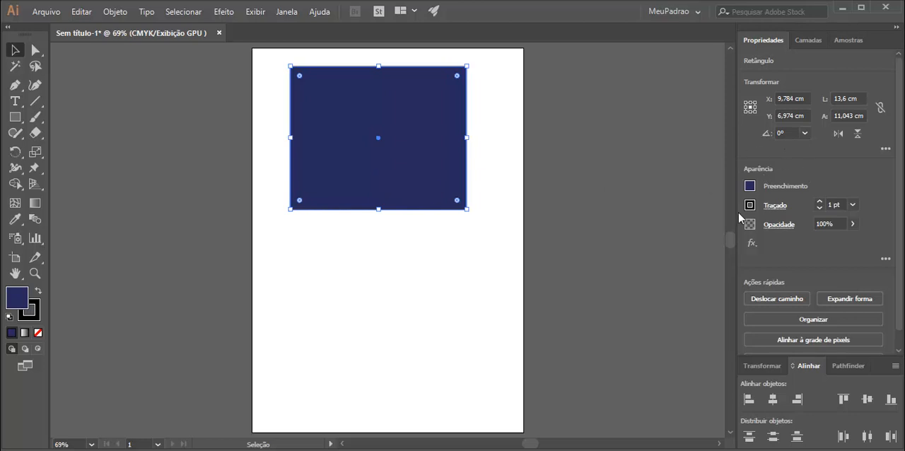
left_click(328, 297)
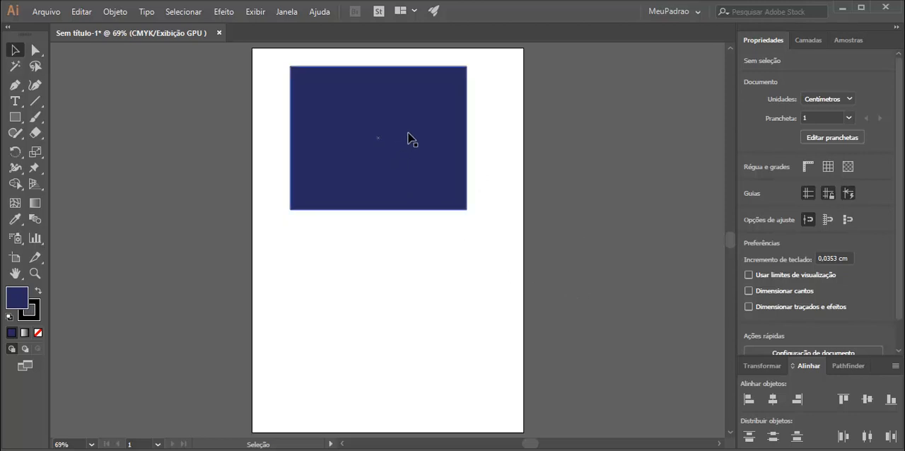
left_click(445, 137)
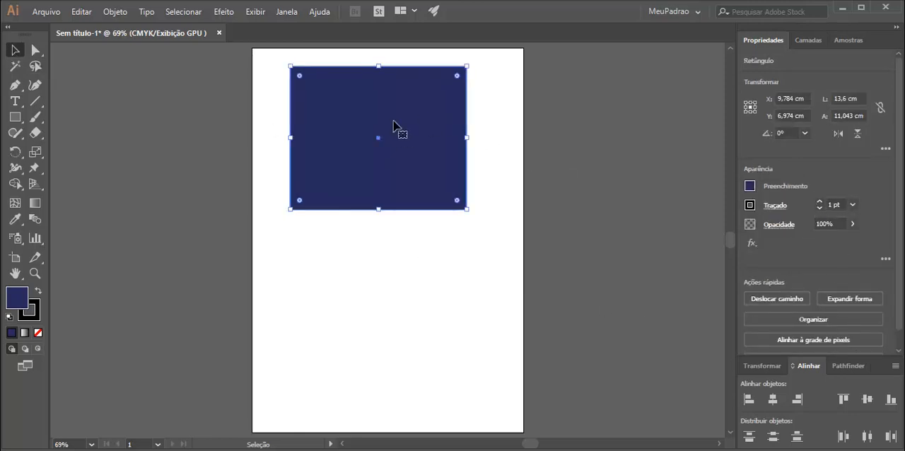
left_click_drag(400, 132, 431, 169)
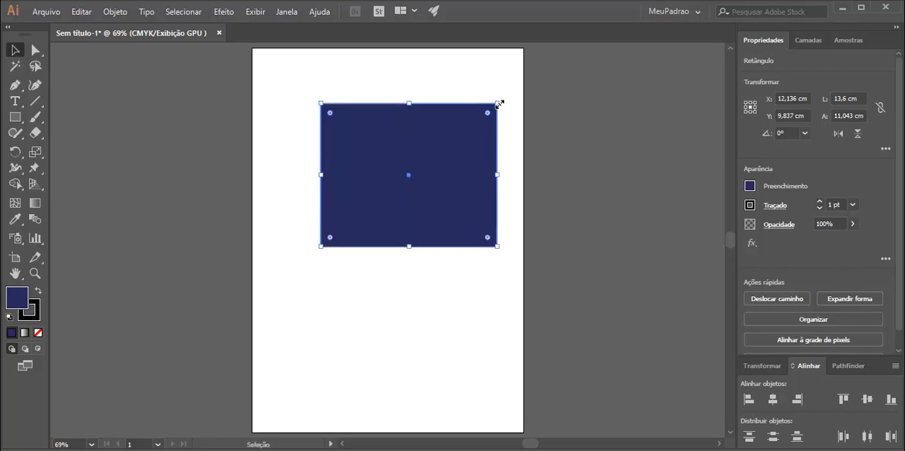
Resize the rectangle by its corner and edges to about 14.2 × 12.2 cm.
left_click_drag(500, 104, 472, 126)
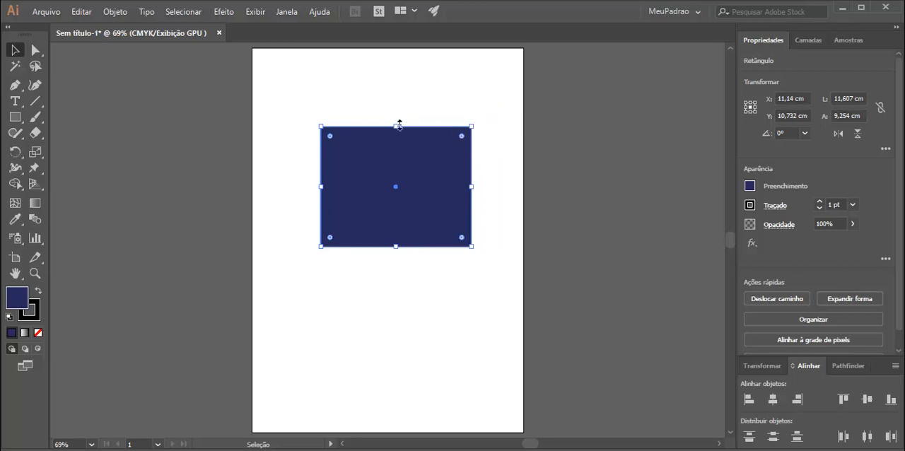
mouse_move(400, 125)
left_mouse_down()
mouse_move(396, 188)
mouse_move(395, 140)
left_mouse_up()
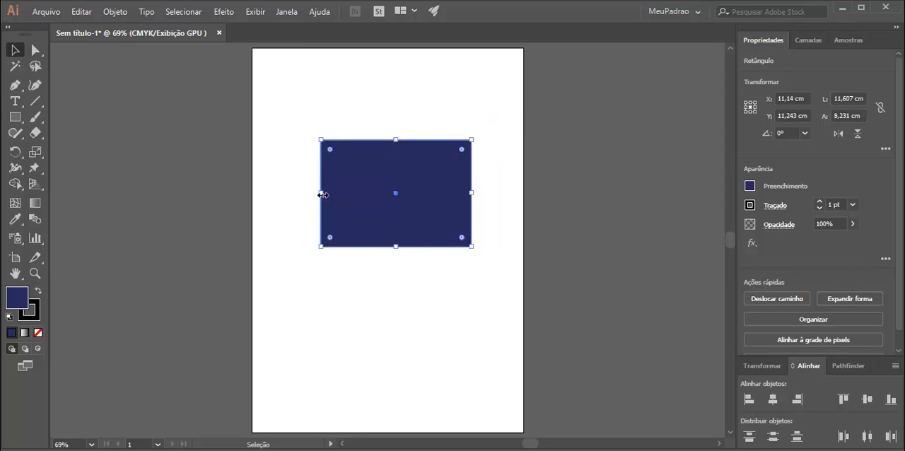
left_click_drag(323, 195, 317, 195)
left_click_drag(318, 140, 308, 133)
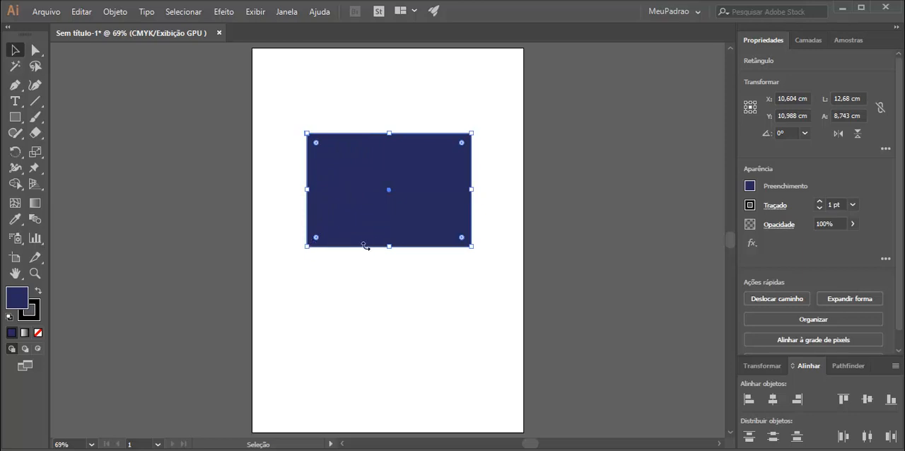
left_click_drag(390, 247, 398, 263)
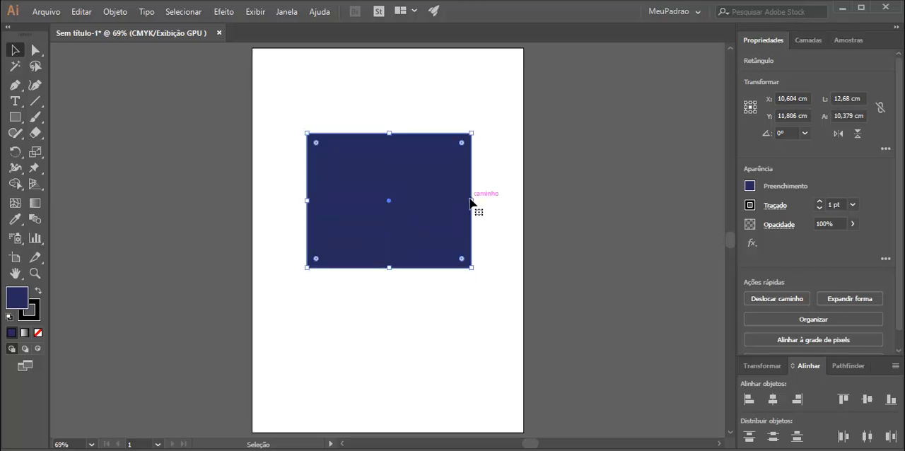
left_click_drag(472, 201, 491, 208)
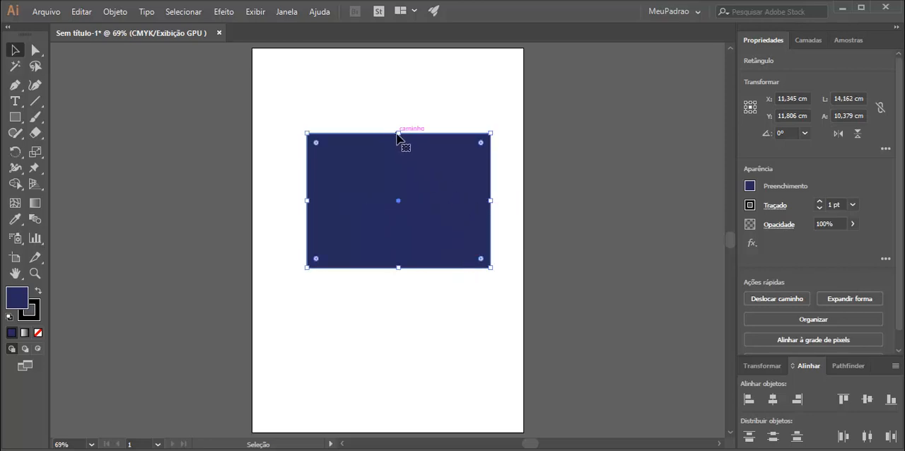
left_click_drag(400, 135, 395, 111)
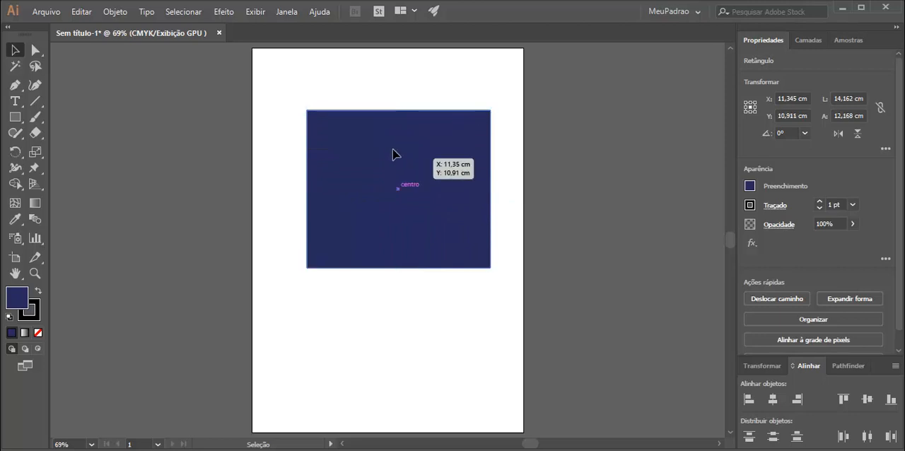
Reposition the rectangle to about X 10.5 cm, Y 9.3 cm, centred horizontally on the artboard.
left_click_drag(394, 154, 370, 132)
left_click(483, 84)
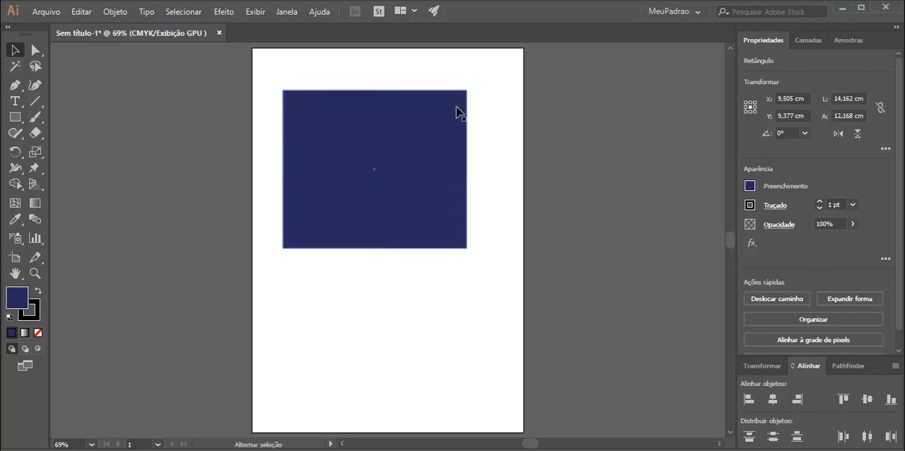
left_click(461, 104)
mouse_move(466, 90)
left_mouse_down()
mouse_move(446, 111)
mouse_move(460, 105)
mouse_move(455, 111)
mouse_move(471, 90)
mouse_move(446, 116)
mouse_move(402, 135)
mouse_move(403, 146)
mouse_move(488, 95)
mouse_move(466, 91)
mouse_move(396, 158)
mouse_move(388, 159)
mouse_move(474, 103)
mouse_move(479, 87)
mouse_move(451, 128)
mouse_move(382, 90)
mouse_move(350, 116)
mouse_move(335, 149)
mouse_move(422, 193)
mouse_move(391, 91)
mouse_move(338, 109)
mouse_move(324, 161)
mouse_move(338, 214)
mouse_move(411, 210)
mouse_move(349, 115)
mouse_move(315, 107)
mouse_move(366, 116)
mouse_move(469, 83)
mouse_move(420, 111)
mouse_move(469, 89)
left_mouse_up()
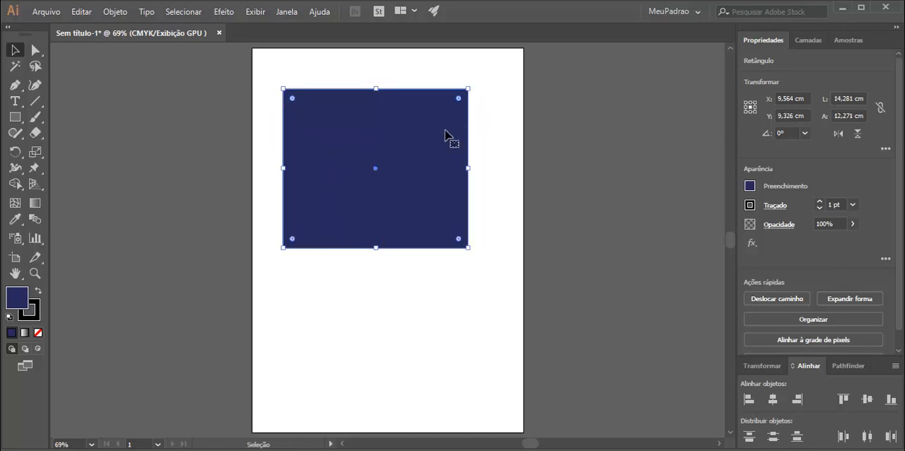
left_click_drag(446, 131, 458, 130)
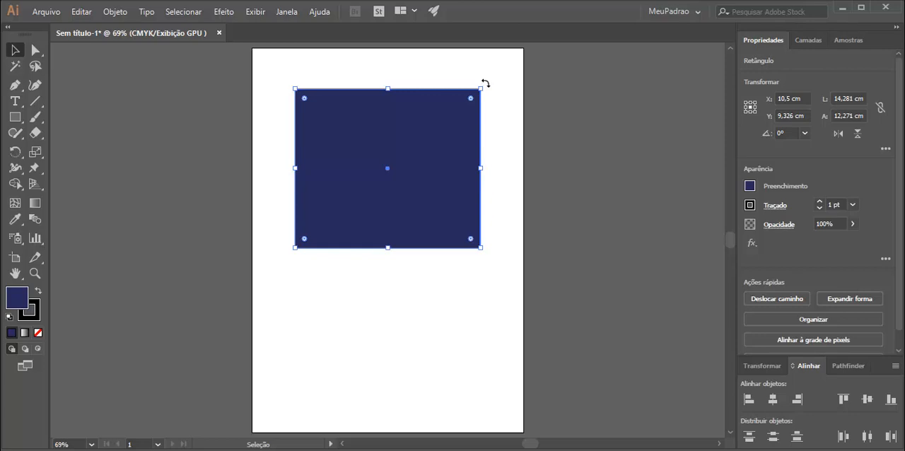
Rotate the rectangle freely by its corner handle, then reset its rotation angle to 0°.
left_click_drag(485, 83, 485, 146)
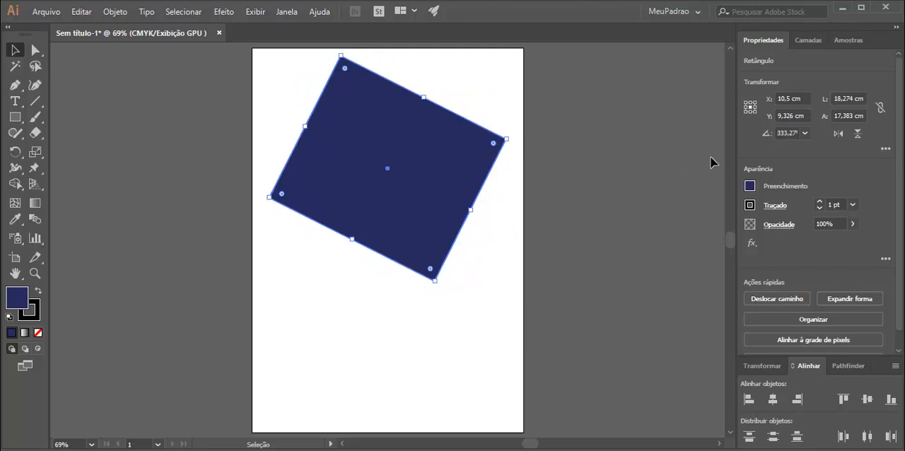
left_click(781, 132)
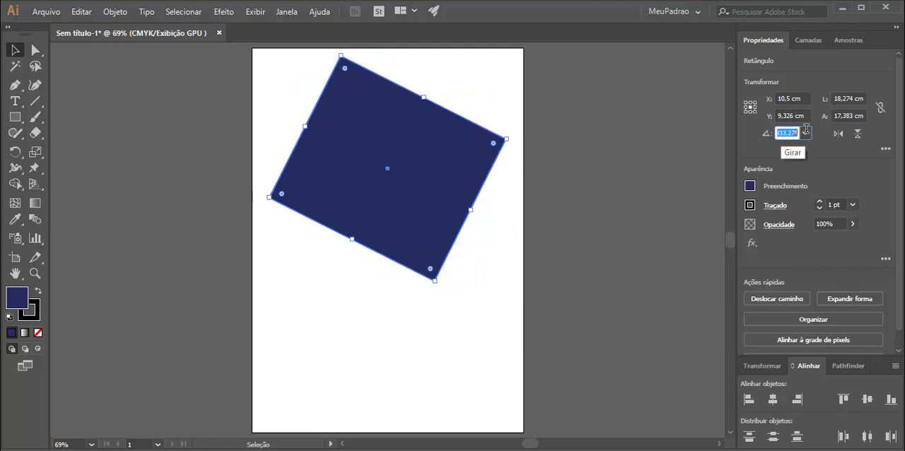
type("0")
key("Return")
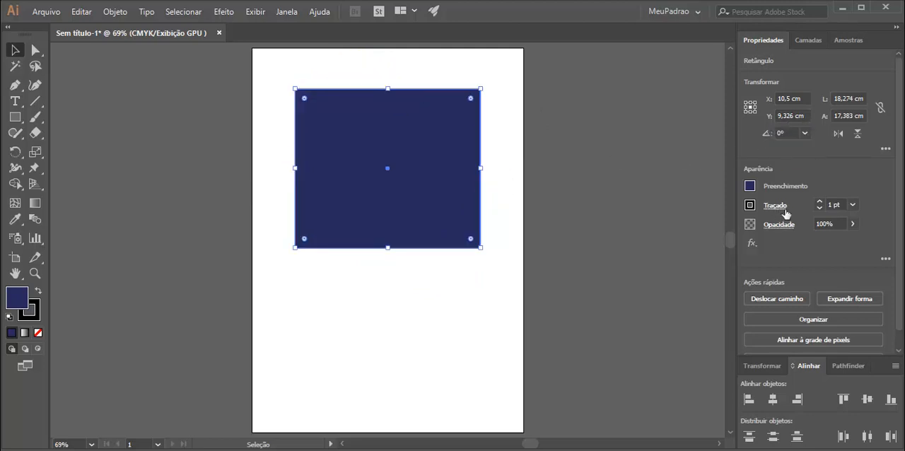
Rotate the rectangle 45° and set its width and height to 10 cm each, forming a diamond.
left_click(783, 131)
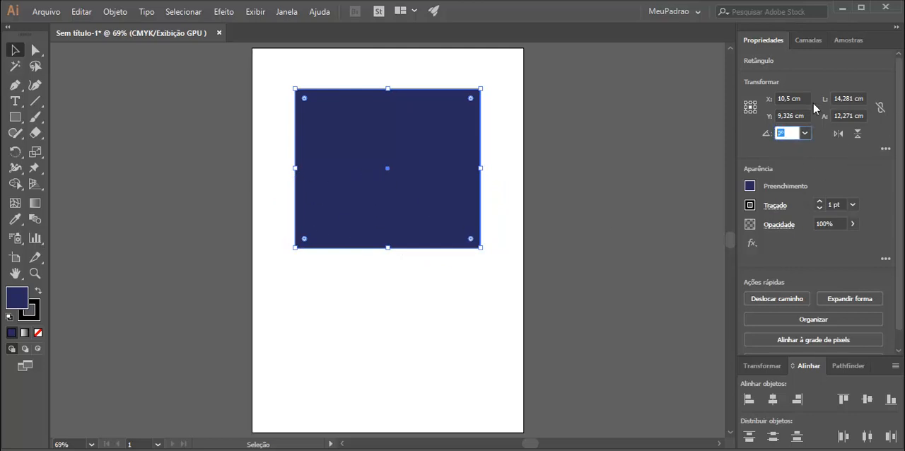
key("Return")
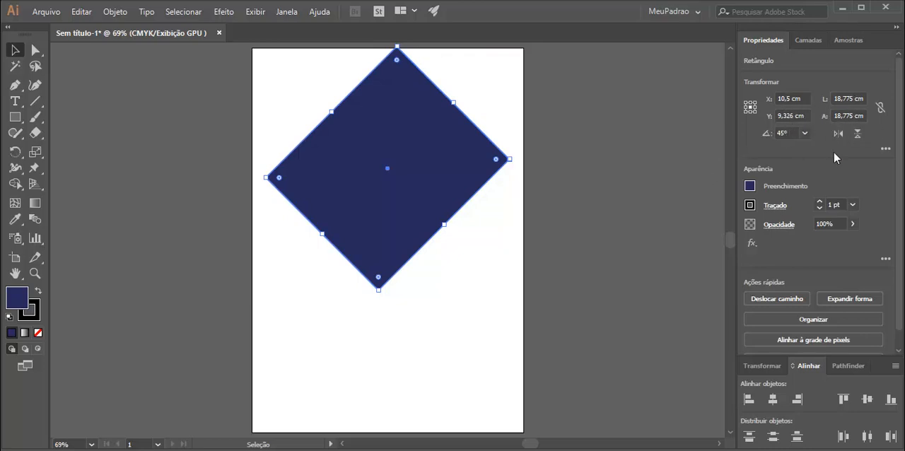
left_click(853, 98)
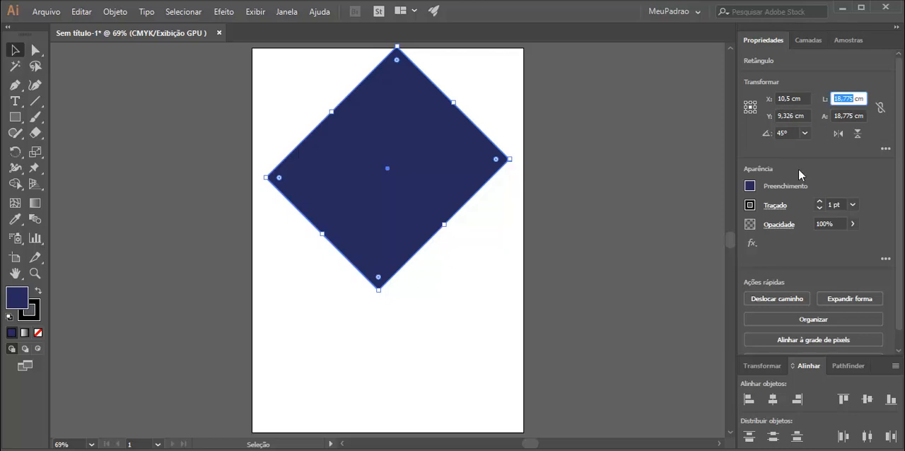
type("10")
key("Return")
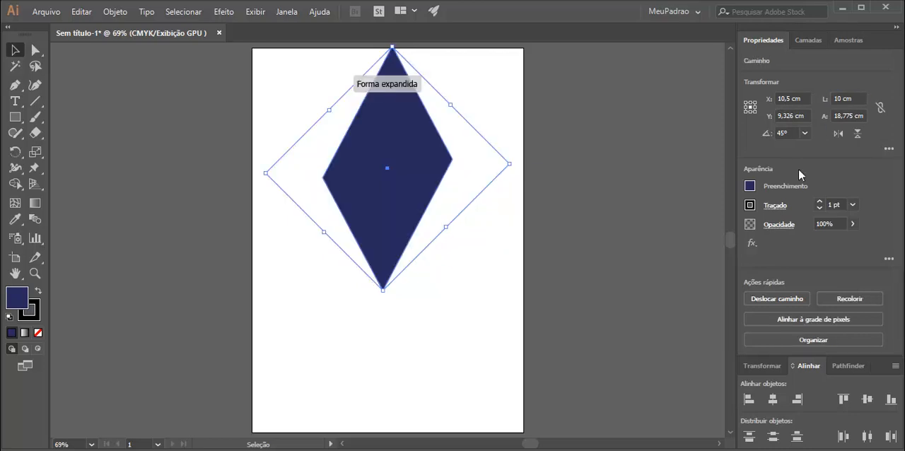
key("Tab")
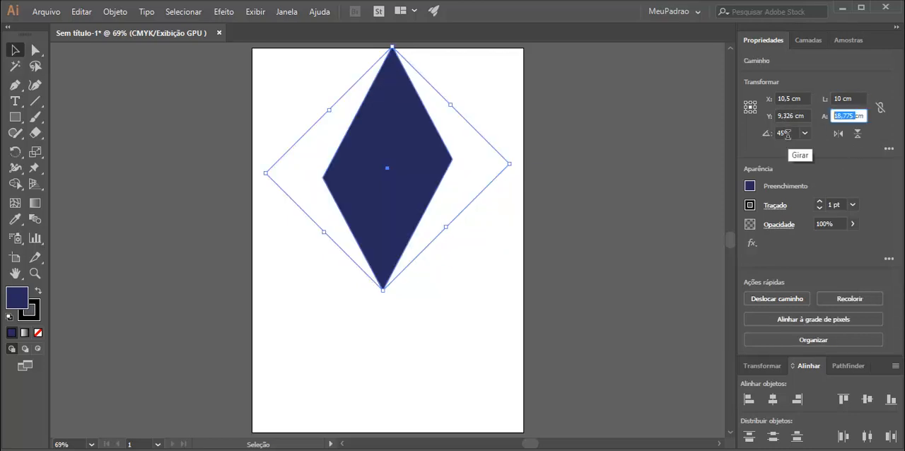
type("10")
key("Return")
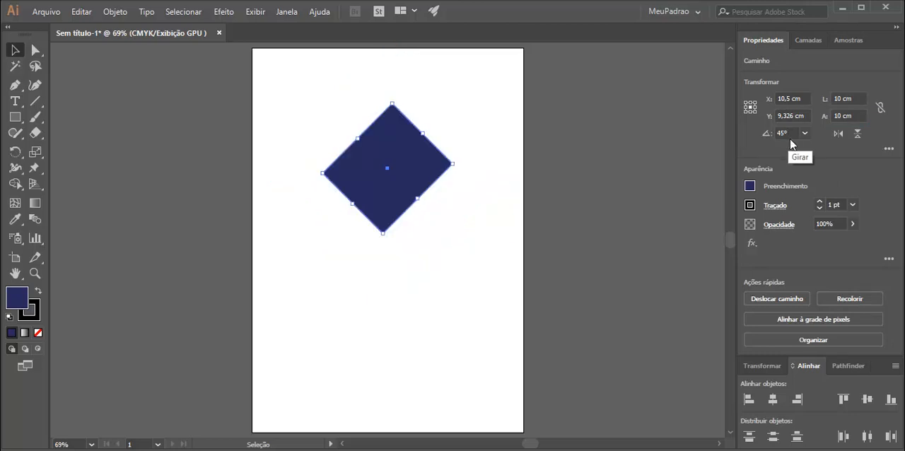